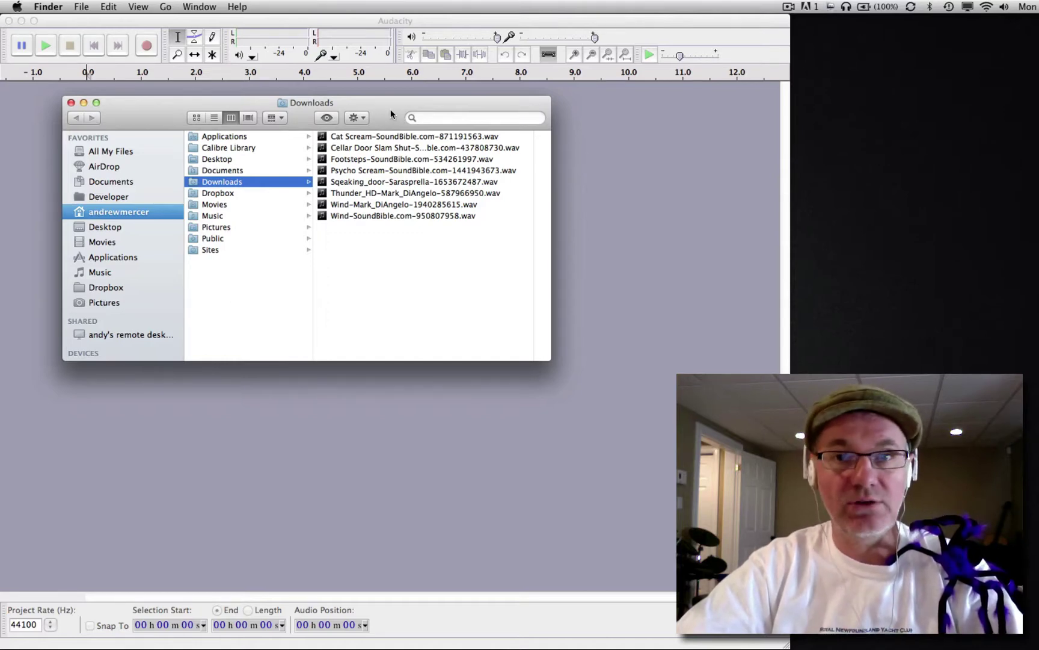
Step: Select all eight spooky .wav files in Downloads and drop them into the Audacity project
drag(390, 115, 540, 164)
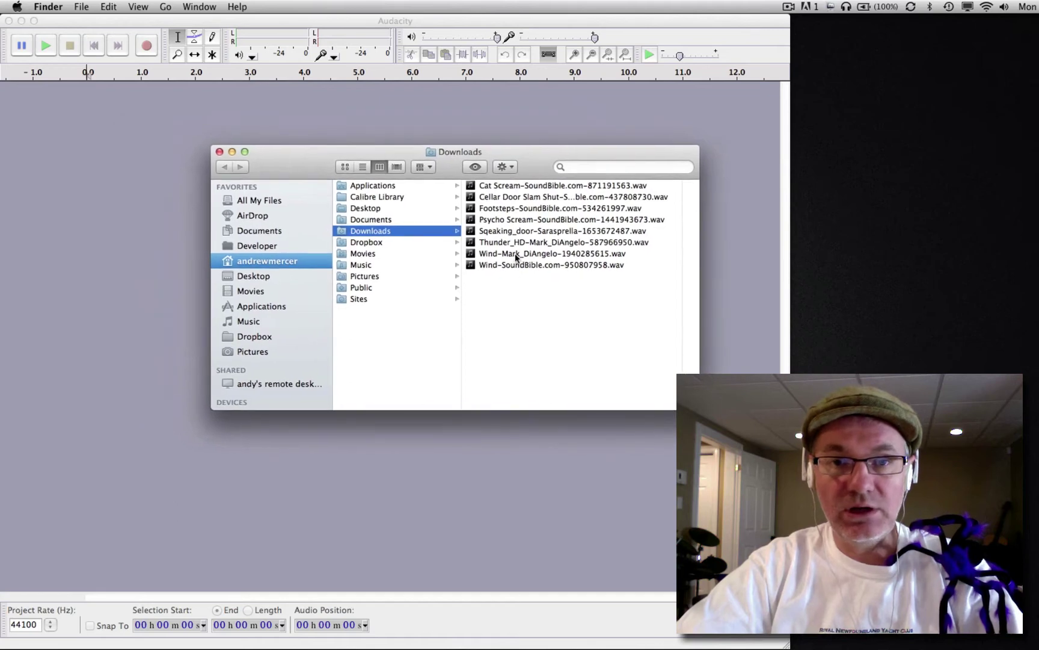
drag(535, 299, 515, 181)
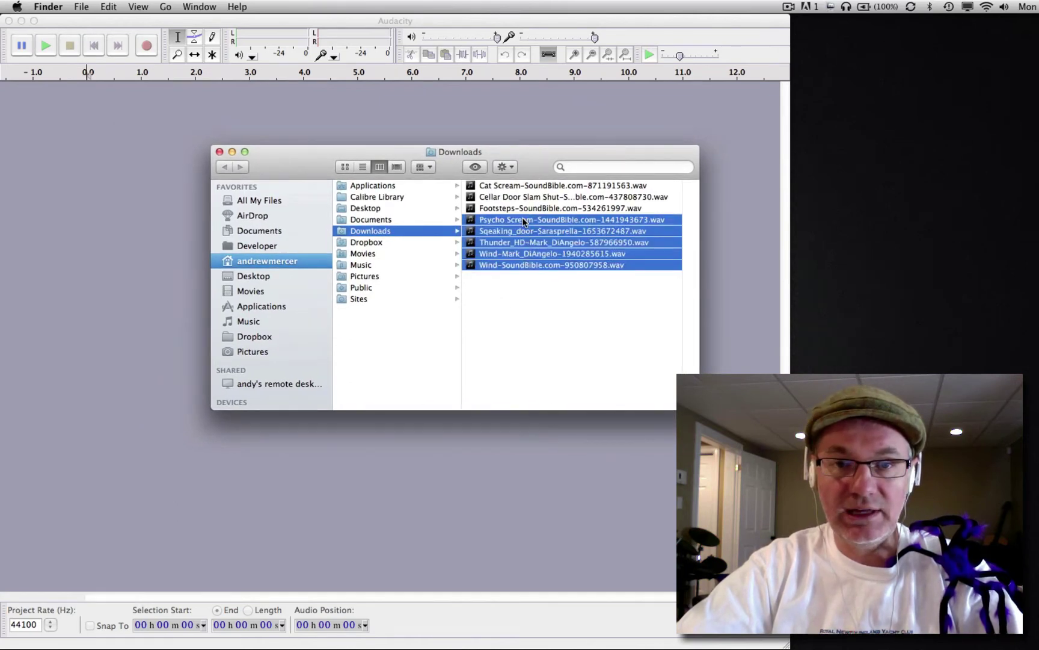
click(566, 324)
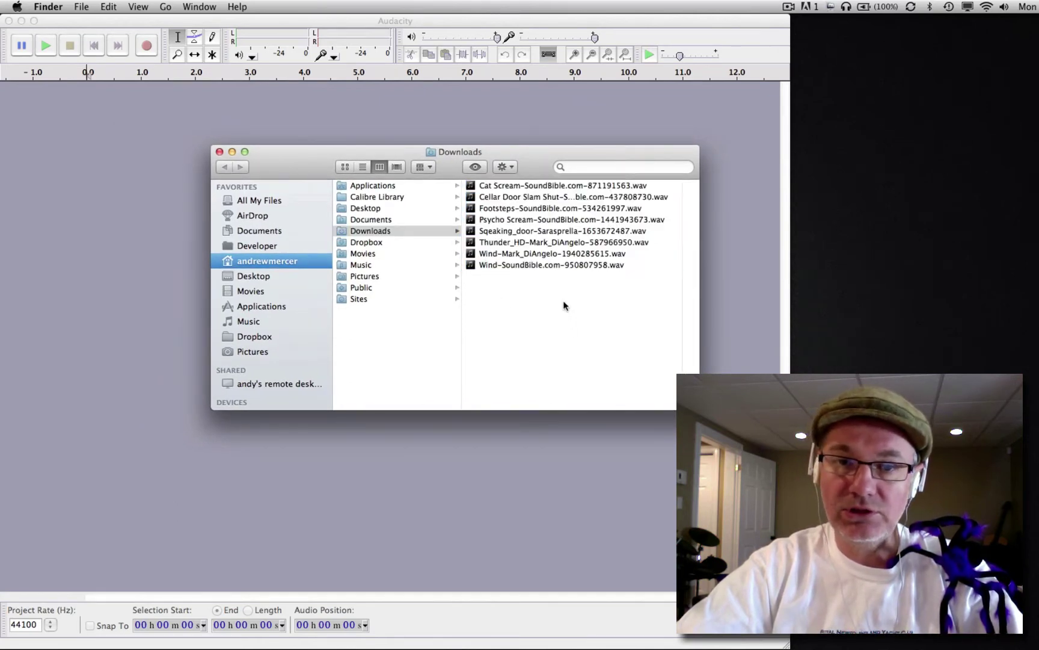
drag(563, 300, 552, 138)
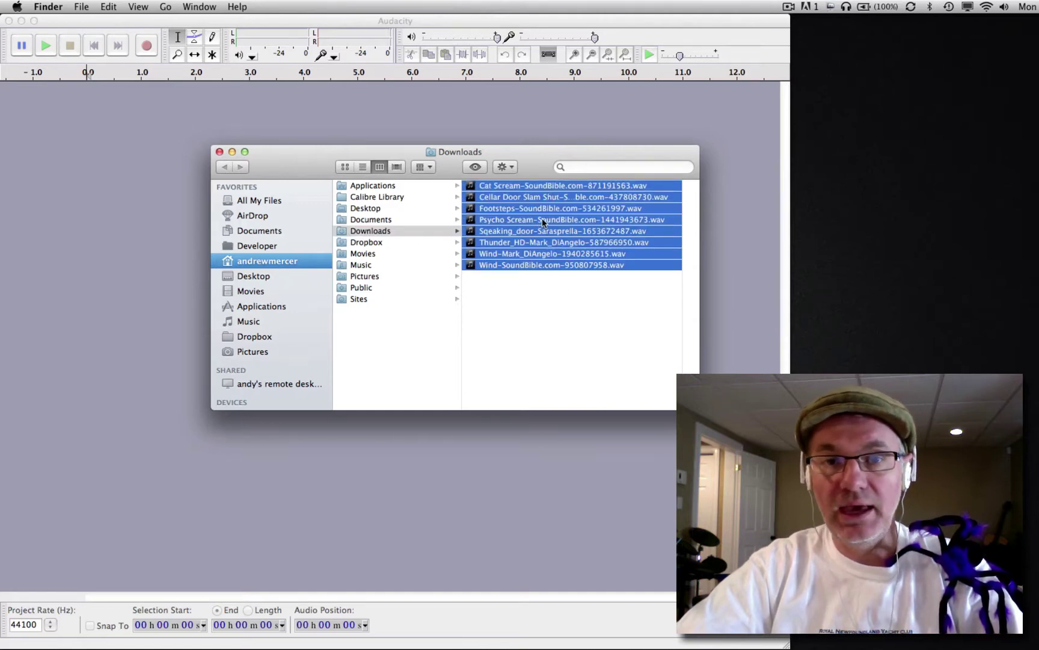
mouse_move(542, 218)
mouse_down()
mouse_move(502, 268)
mouse_move(153, 298)
mouse_move(125, 263)
mouse_up()
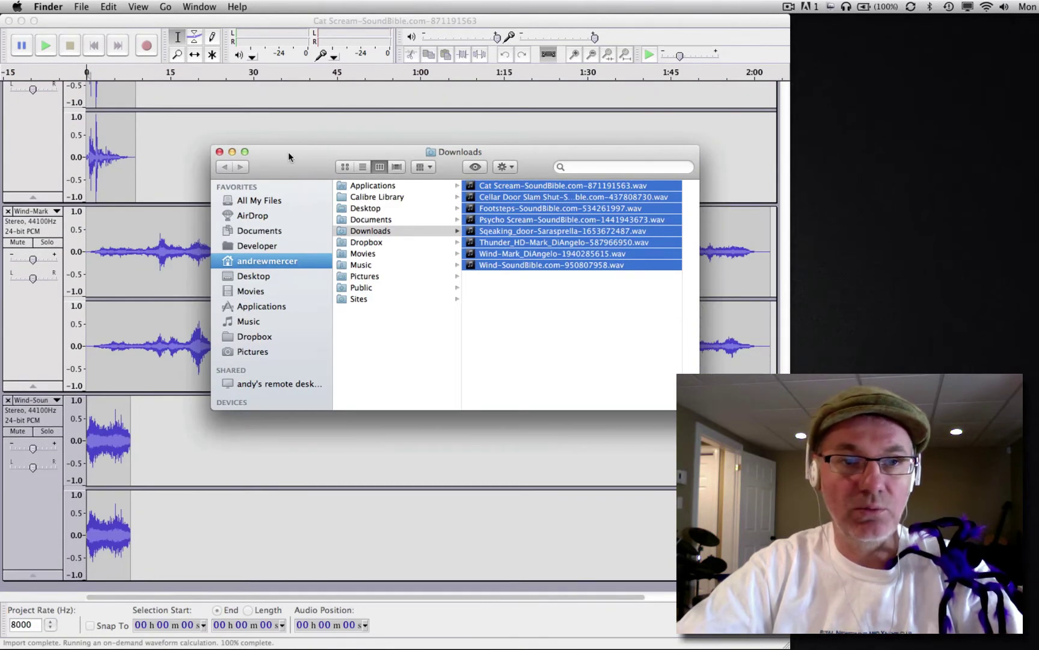
Step: Apply View > Fit Vertically in Audacity so all eight tracks show stacked
click(435, 27)
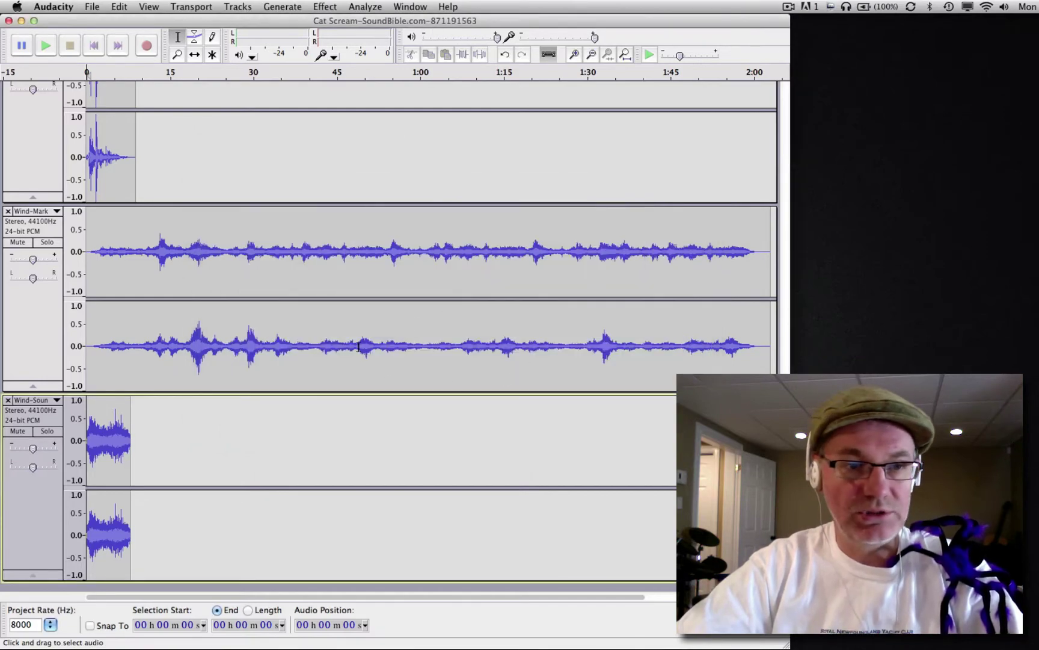
scroll(359, 347, down, 3)
scroll(358, 347, down, 3)
scroll(359, 348, down, 3)
scroll(358, 346, down, 3)
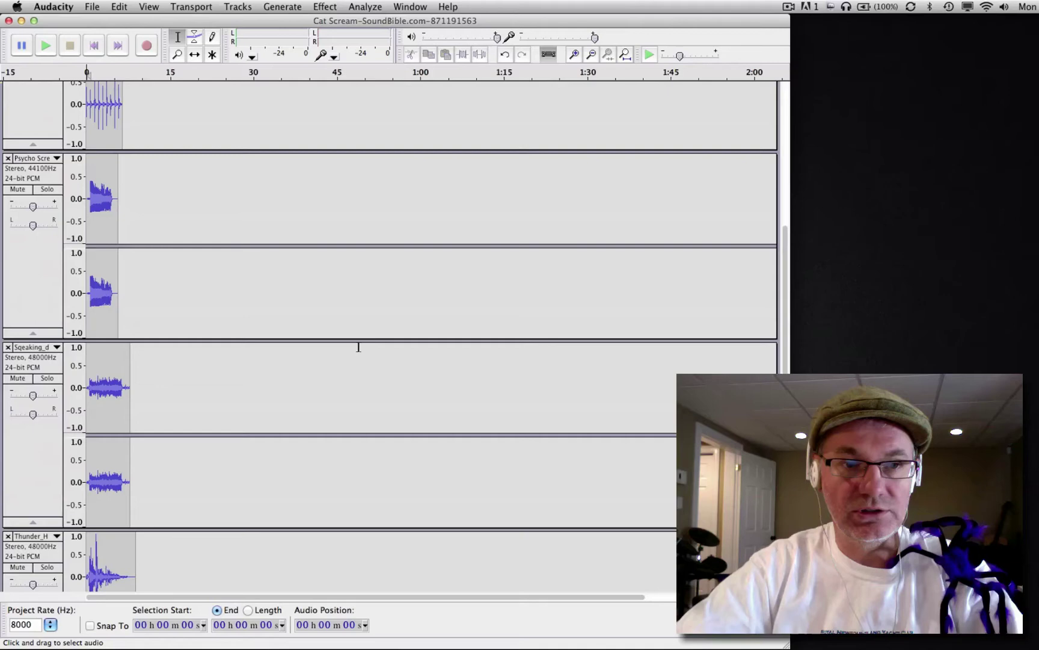
scroll(361, 308, down, 5)
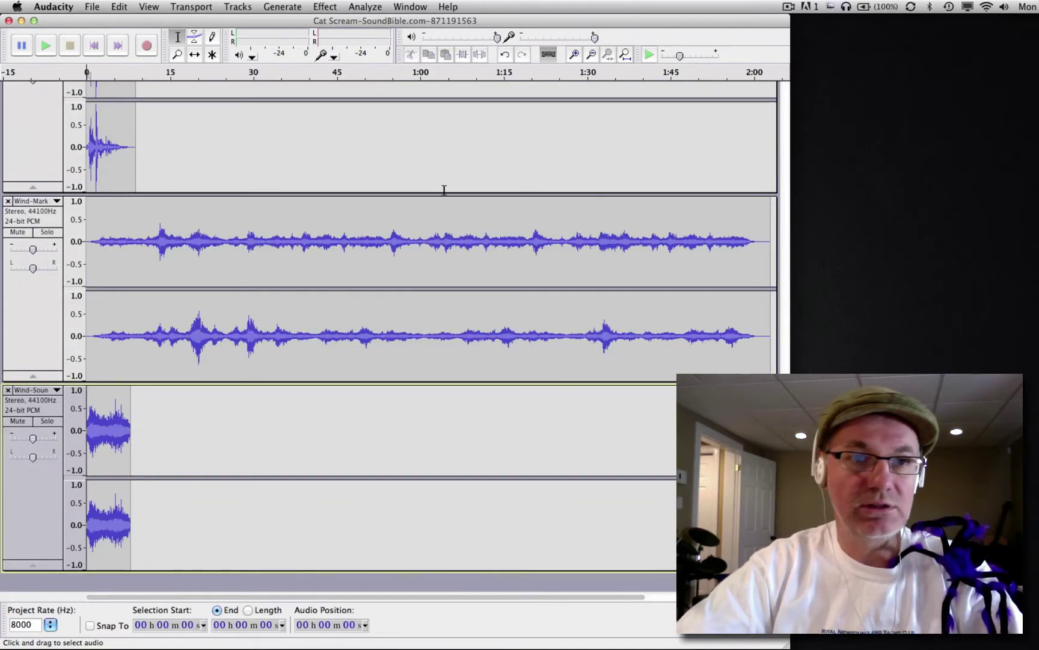
click(150, 6)
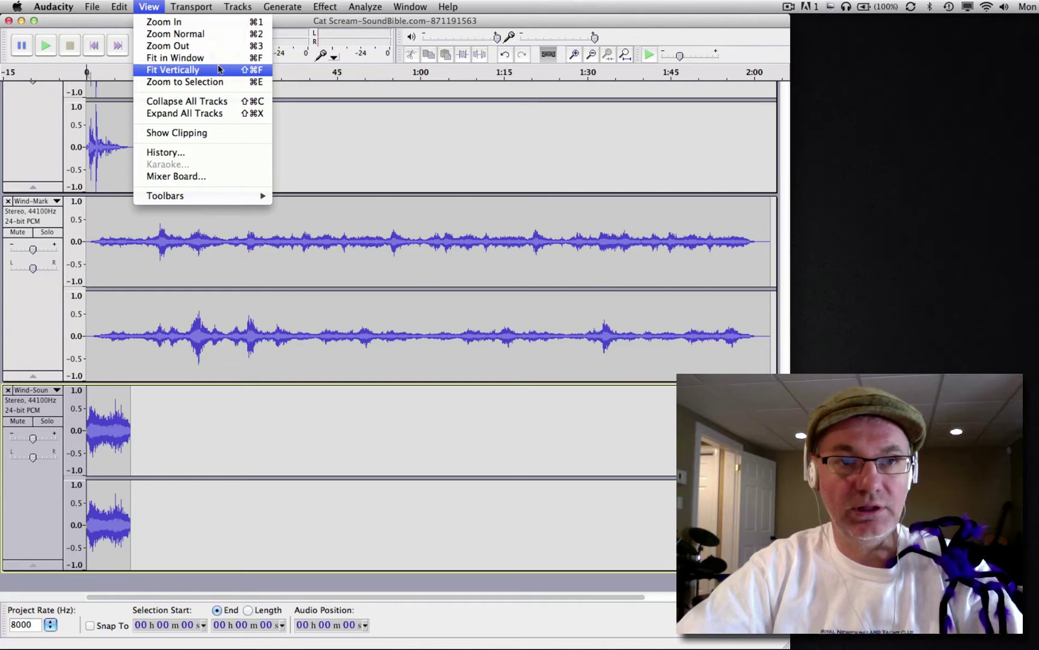
click(217, 69)
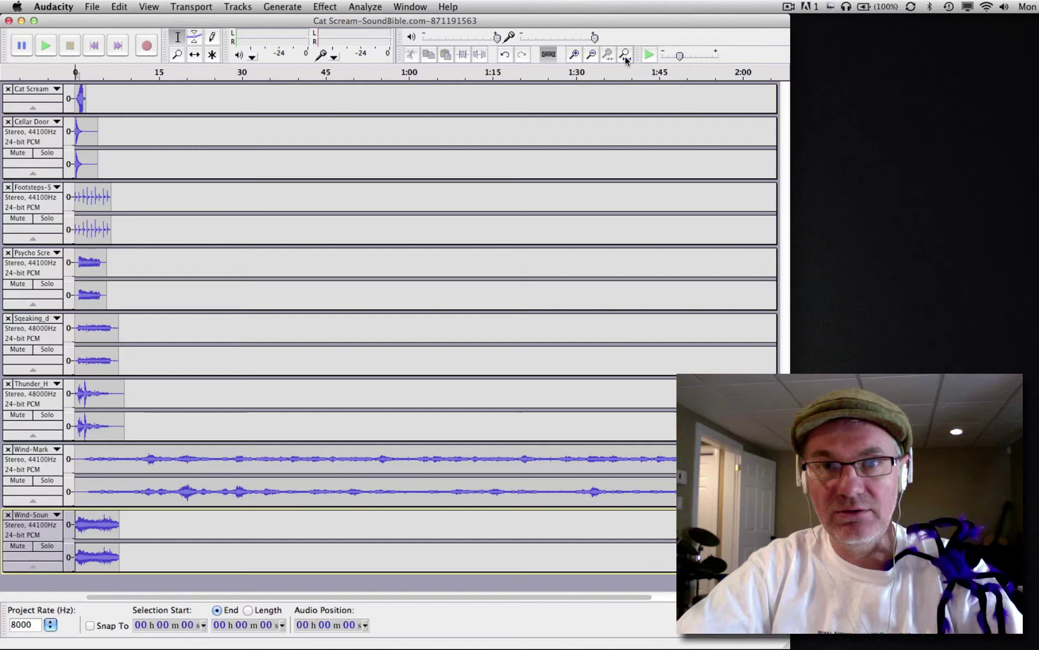
click(576, 54)
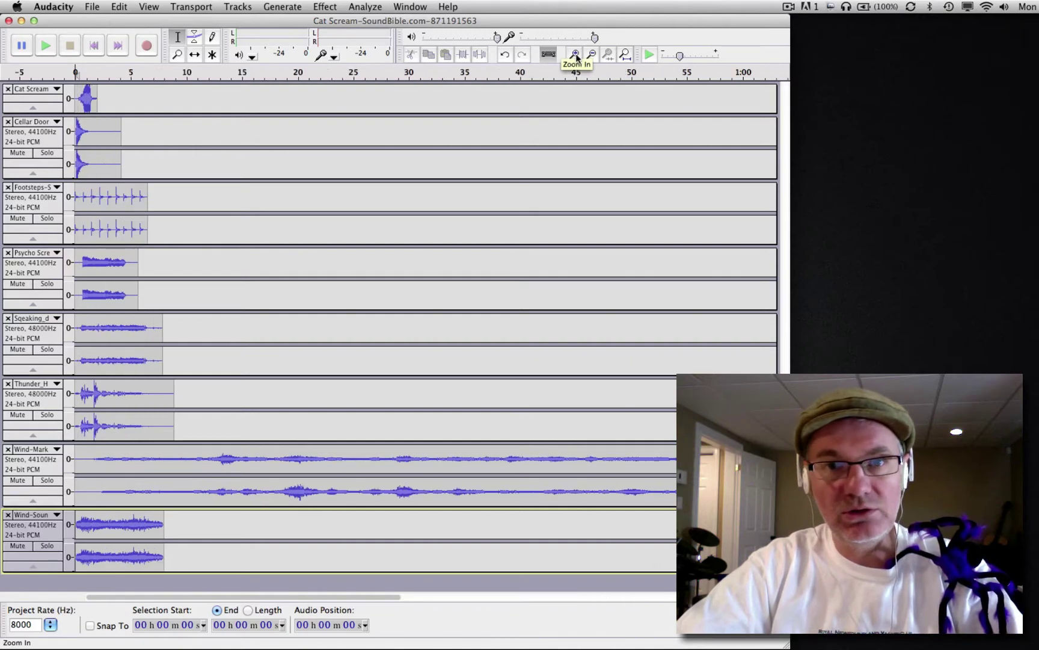
click(576, 54)
click(576, 54)
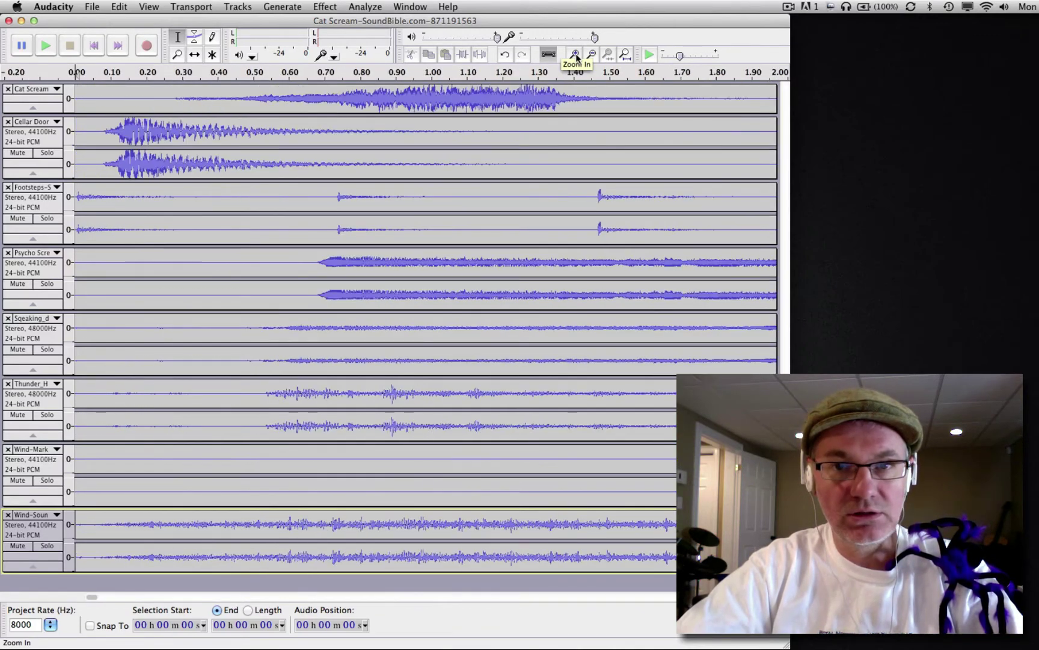
click(594, 55)
click(593, 54)
click(593, 55)
click(594, 55)
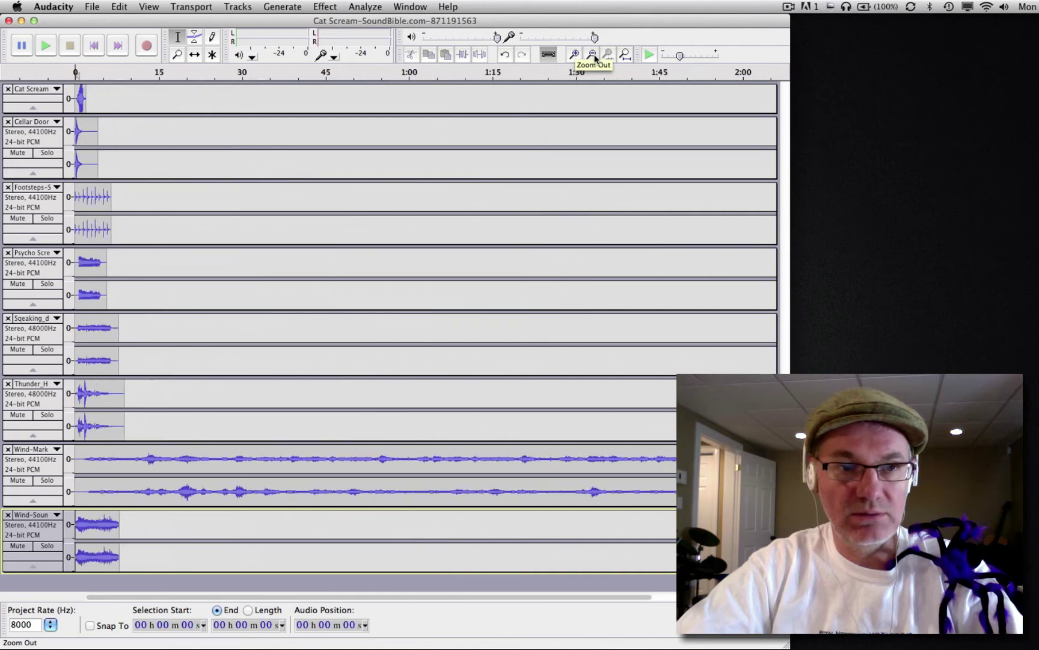
click(593, 54)
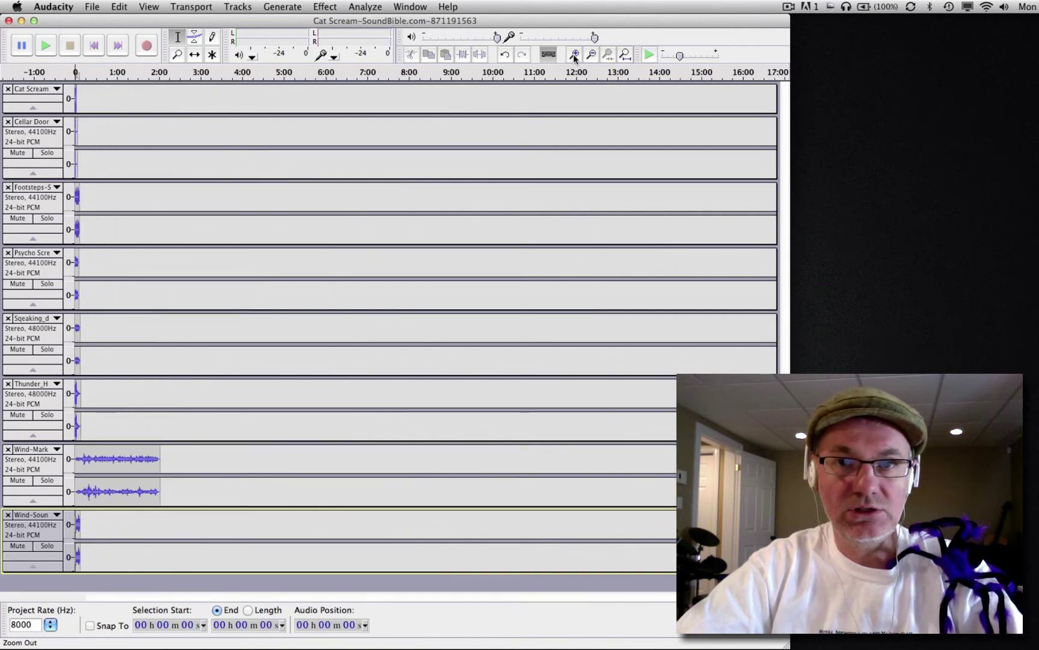
click(574, 54)
click(576, 55)
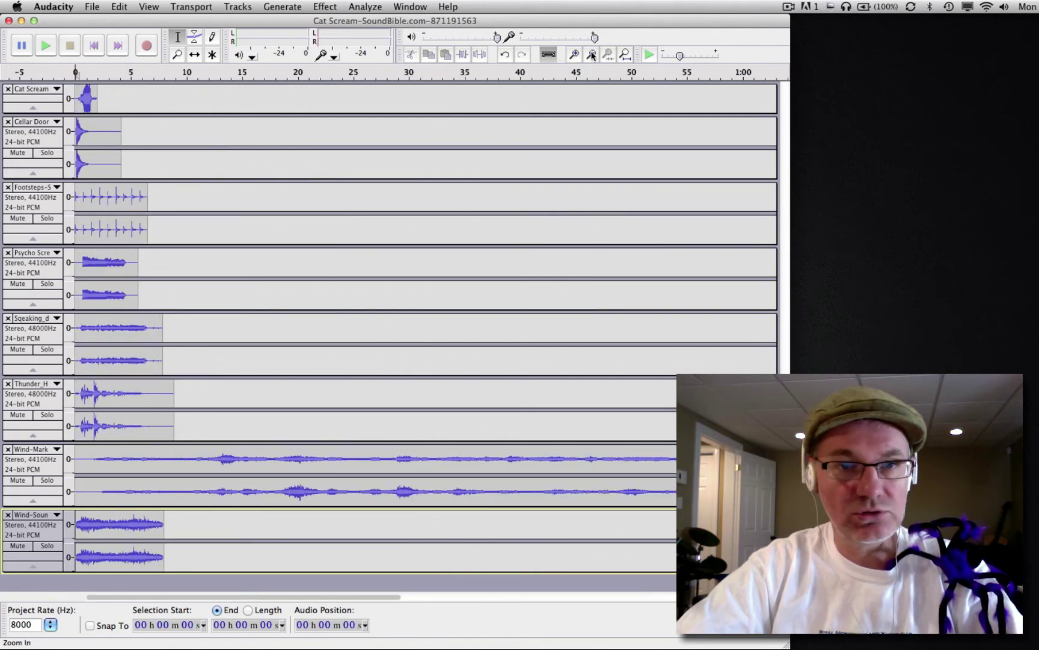
click(625, 55)
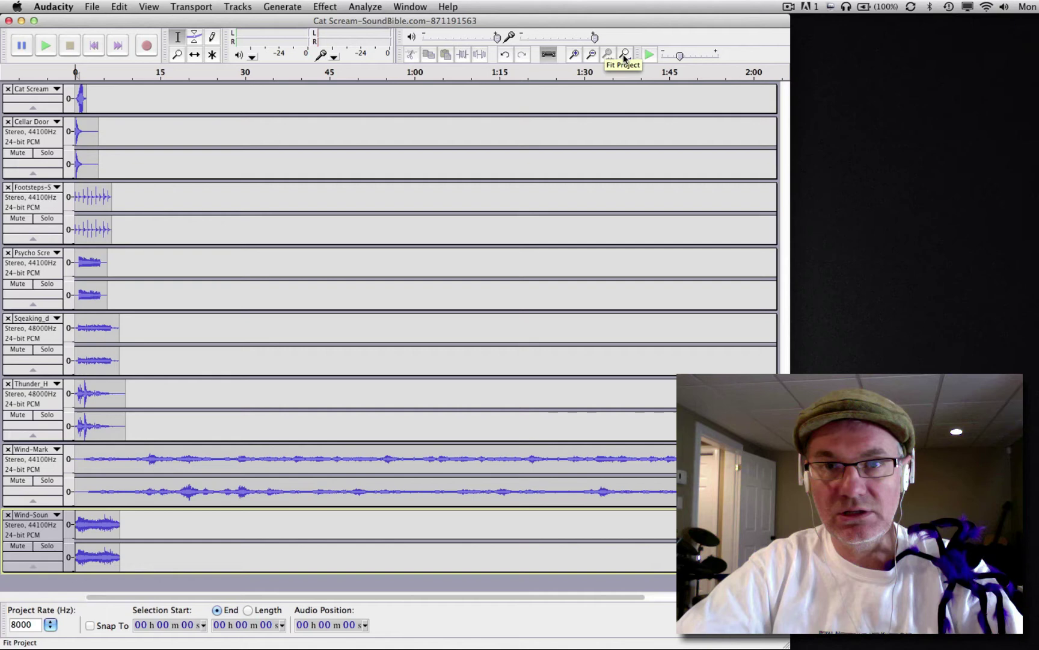
click(542, 272)
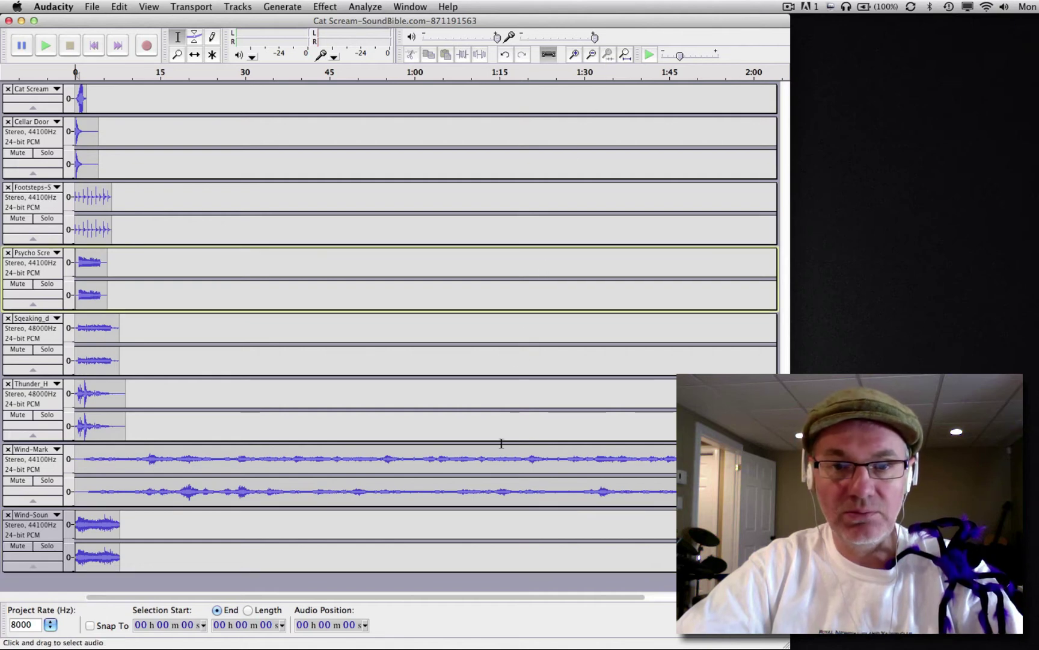
drag(499, 458, 395, 453)
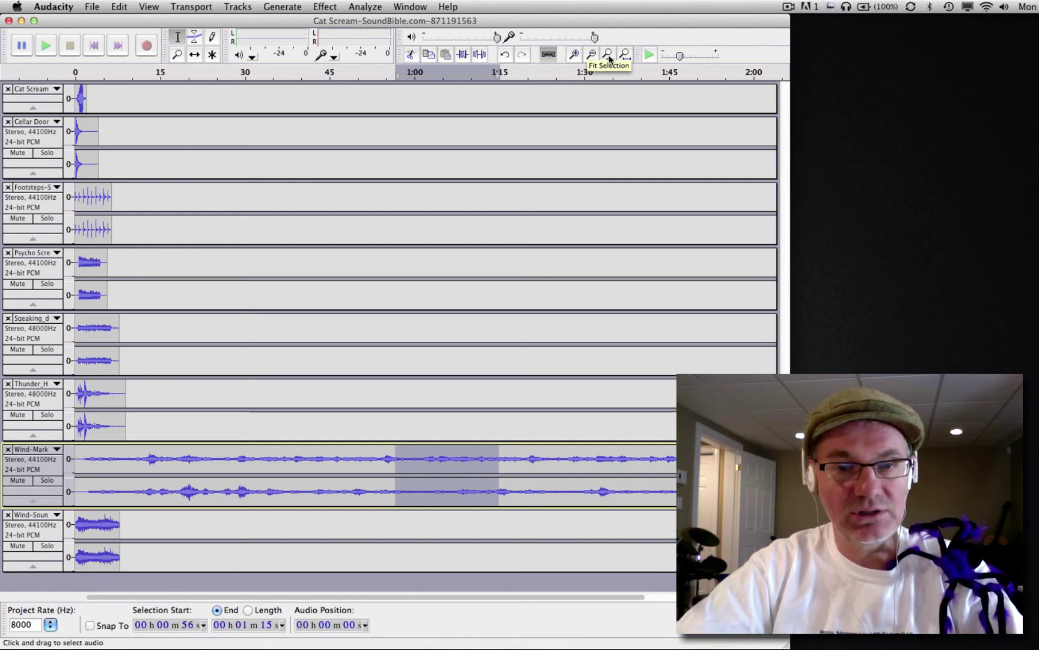
click(609, 59)
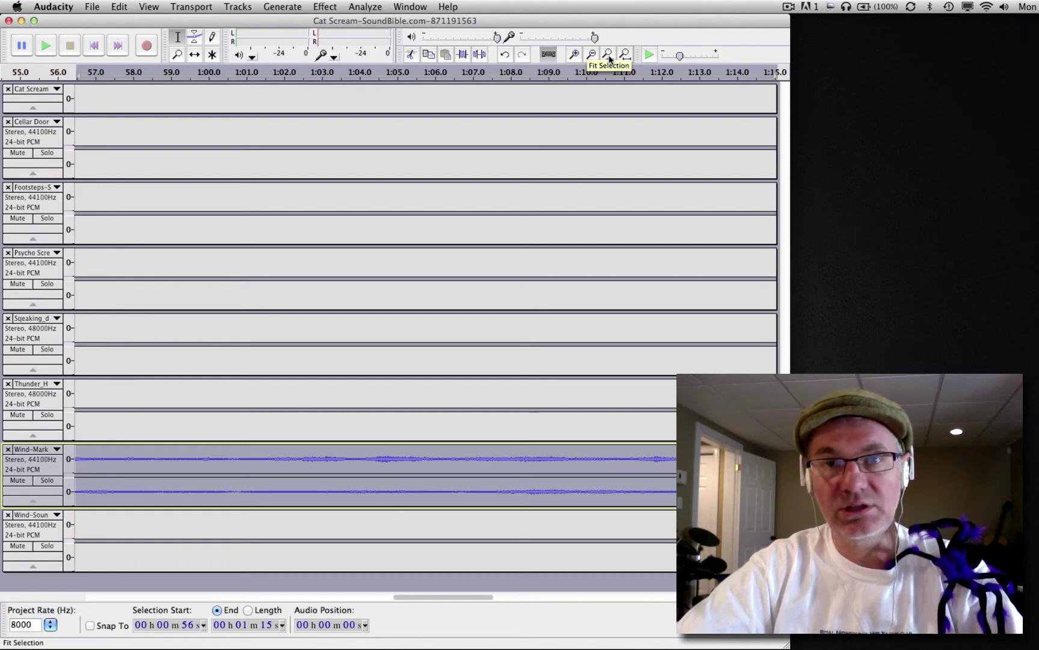
click(630, 55)
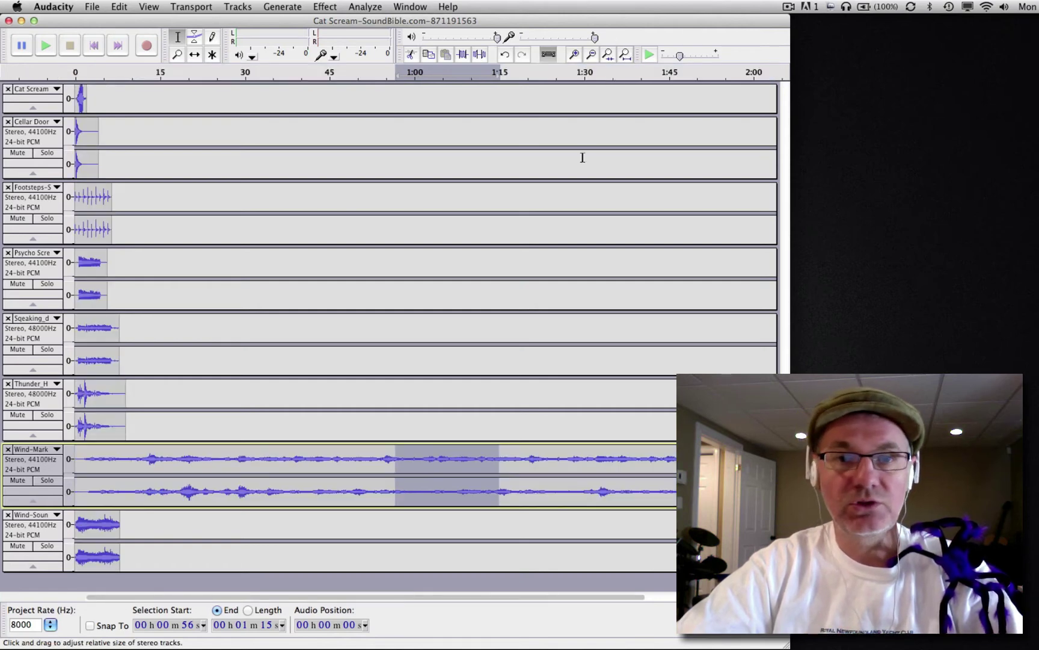
click(543, 233)
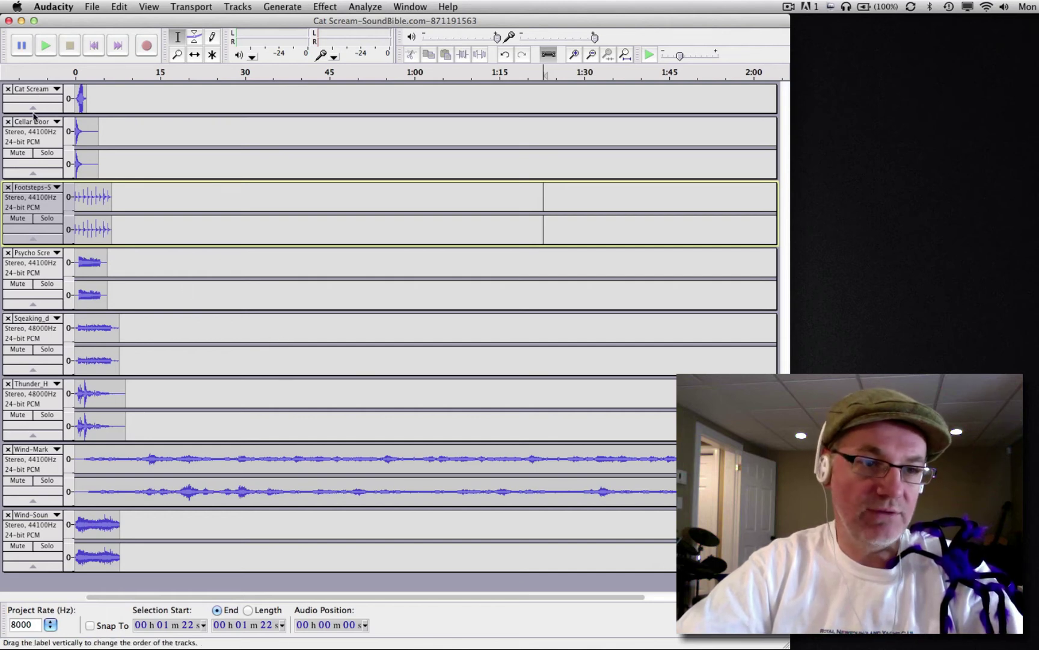
click(33, 259)
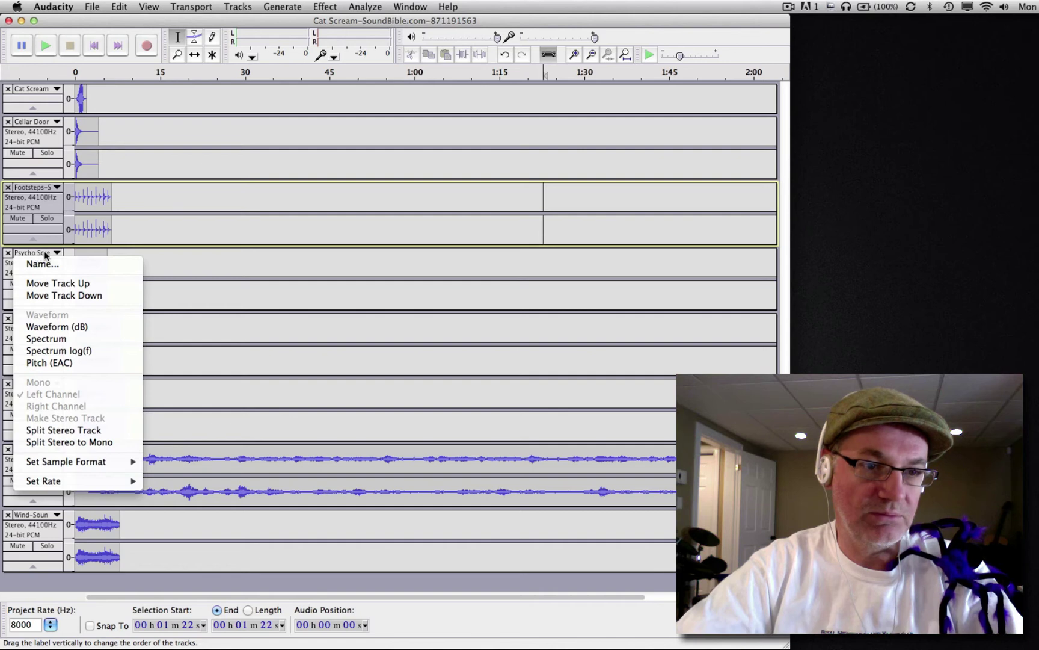
click(45, 255)
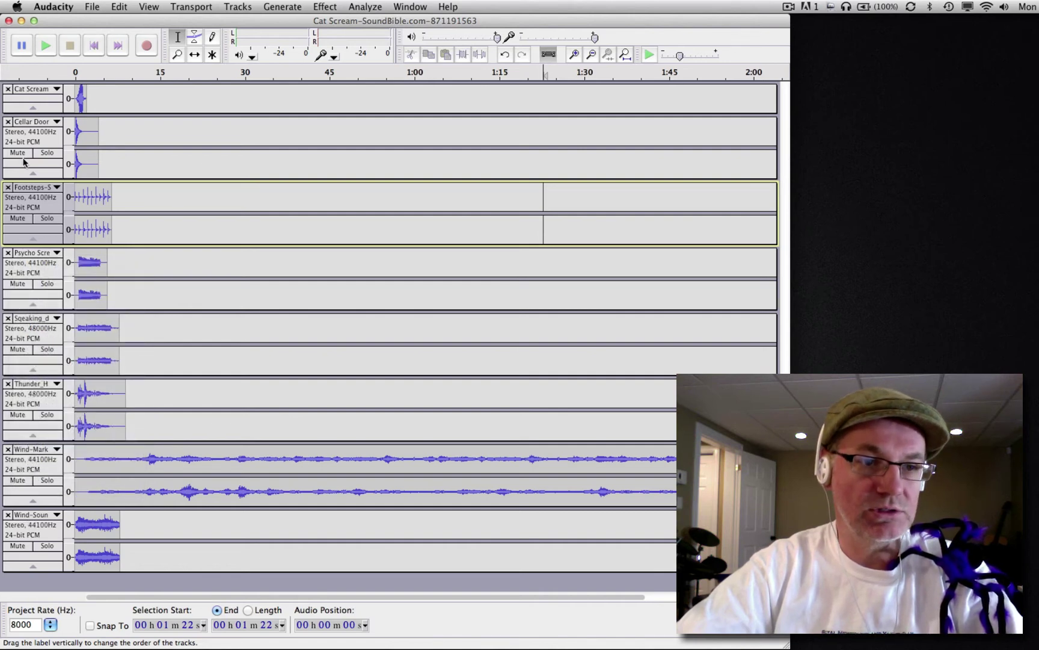
click(38, 125)
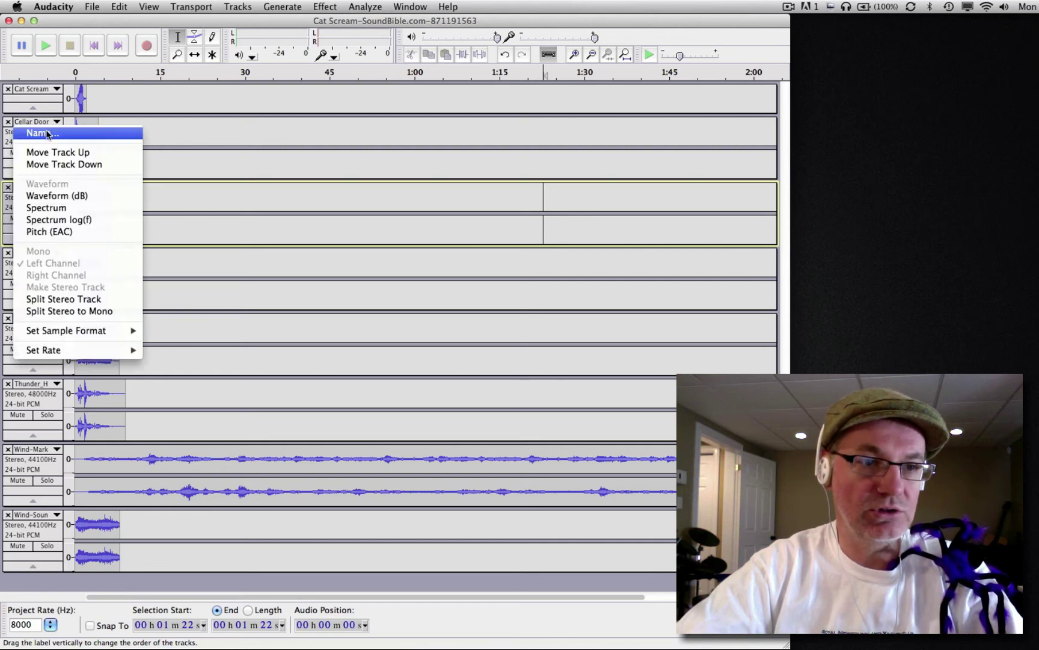
click(47, 134)
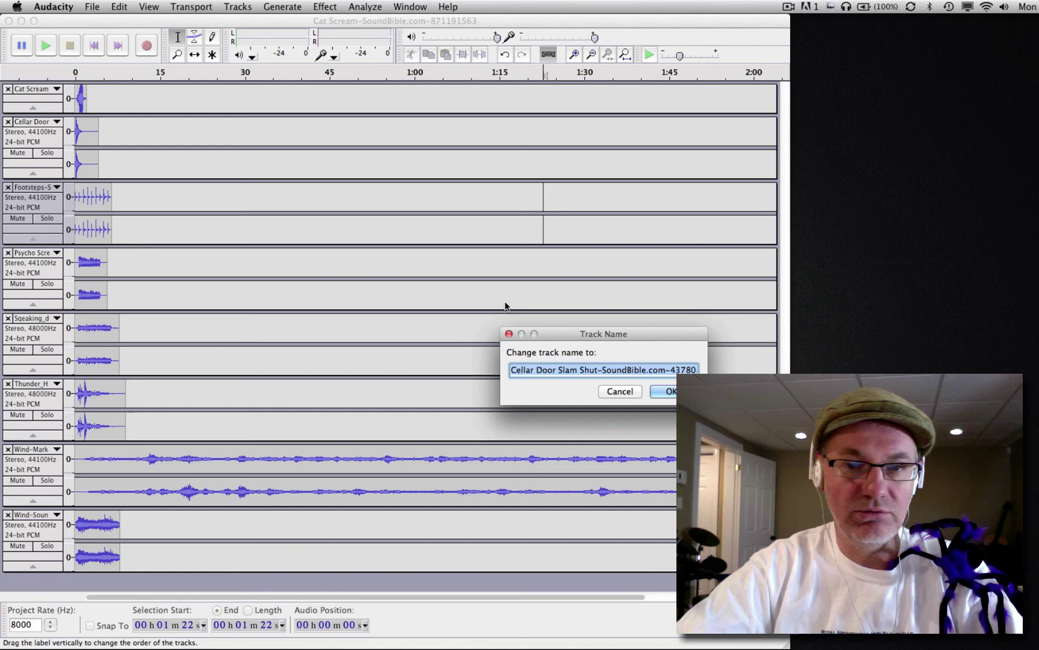
click(619, 390)
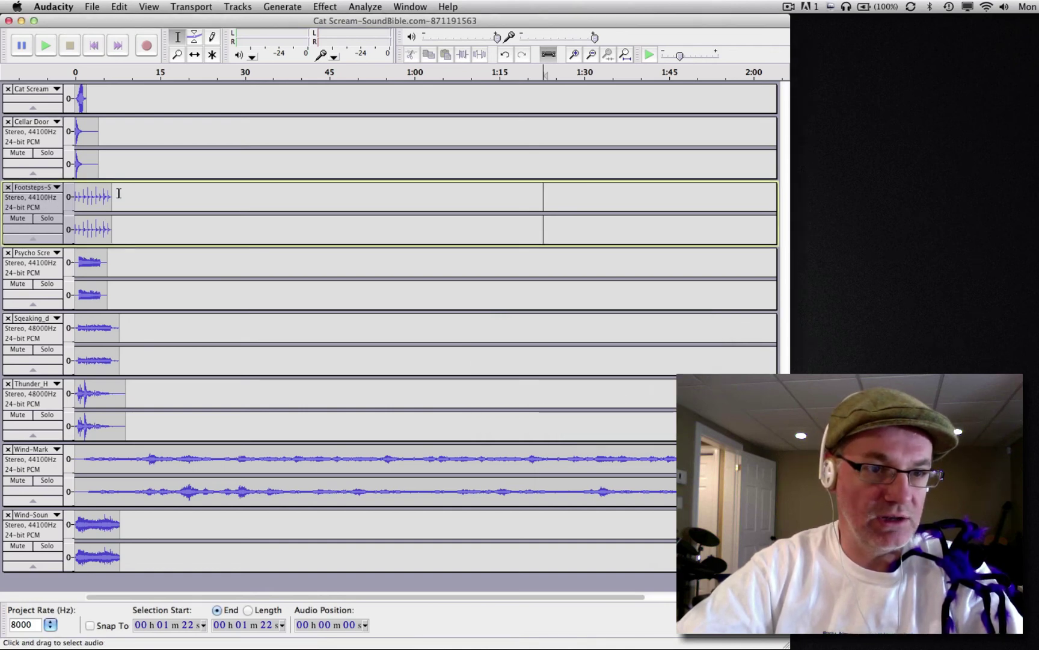
click(38, 123)
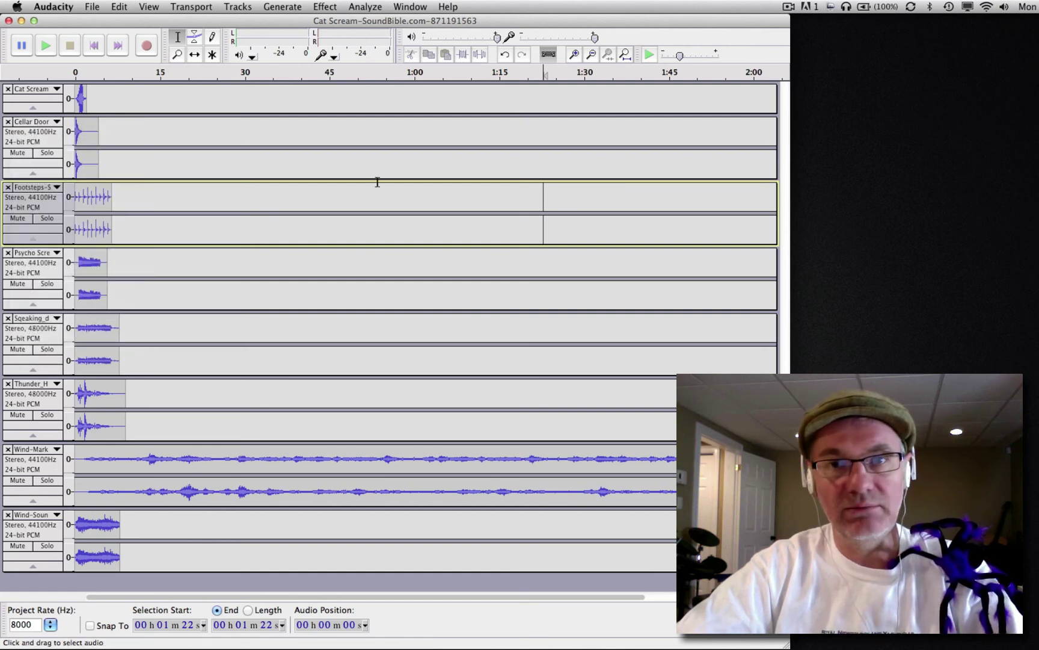